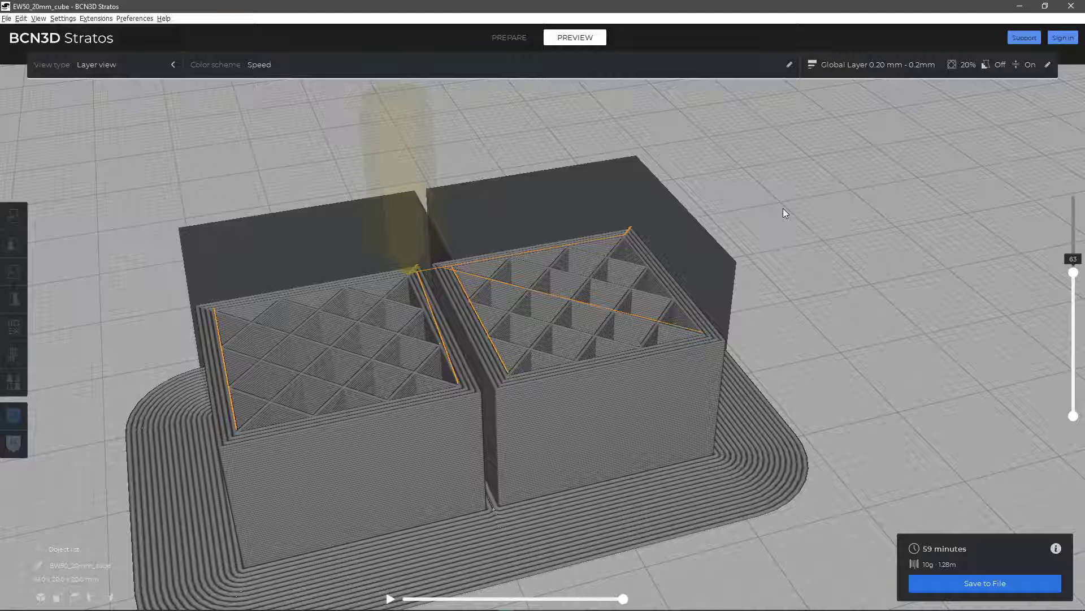
# - Open the Custom print settings and review the Travel setting visibility preferences
pyautogui.click(821, 69)
pyautogui.click(1018, 265)
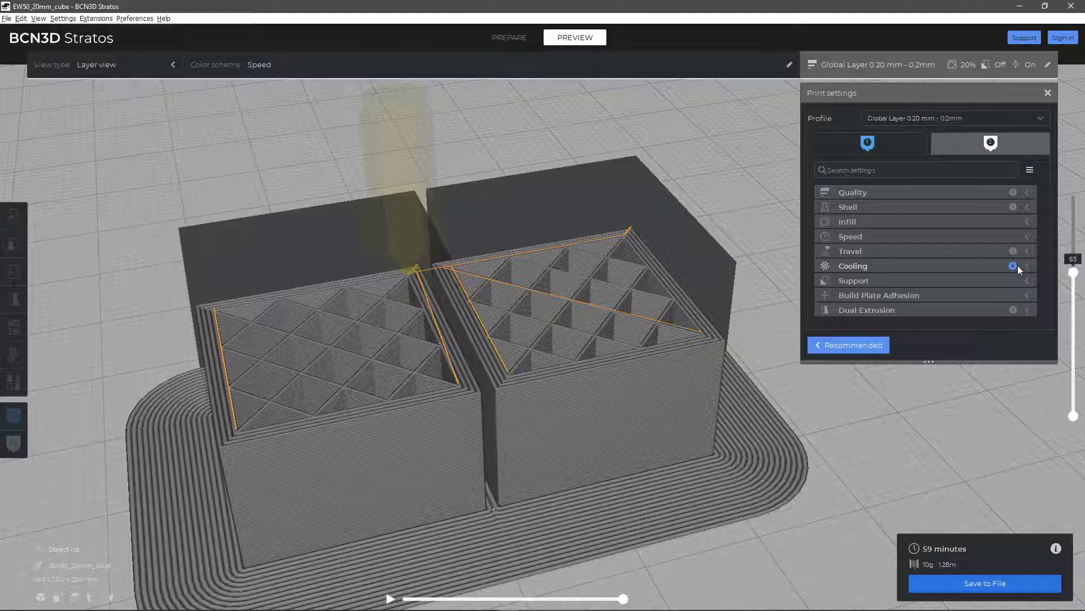
pyautogui.click(1003, 252)
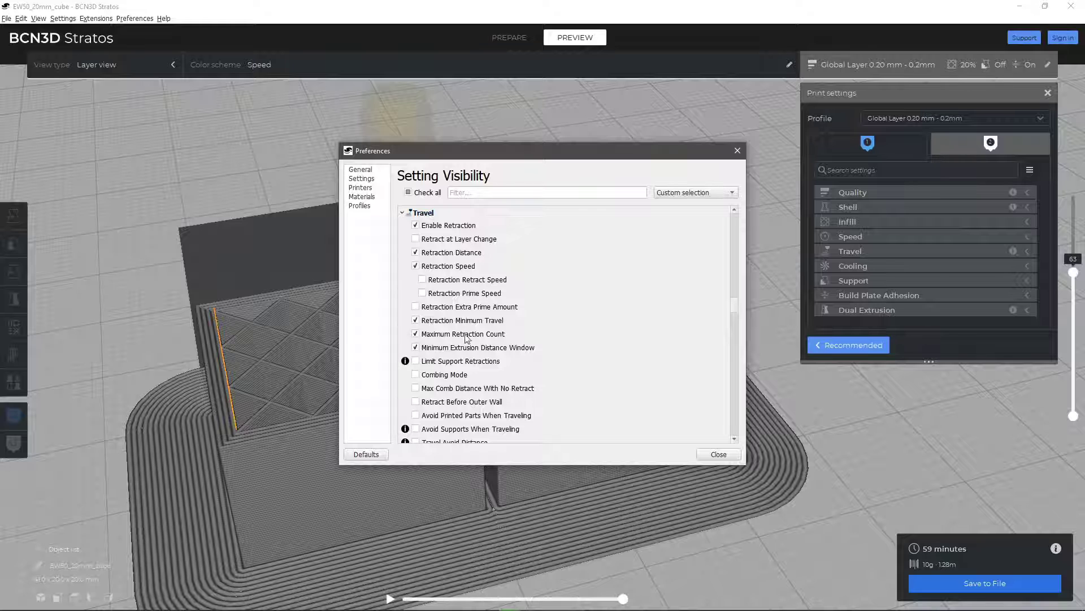
pyautogui.click(717, 455)
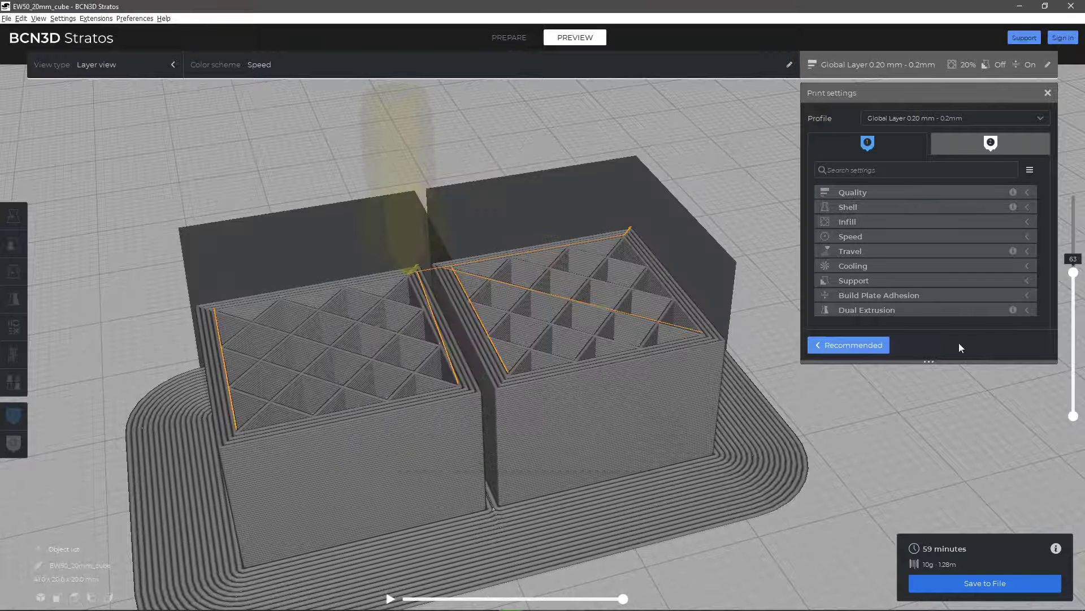
# - Expand Travel to show retraction enabled, distance 3.25 mm, speed 30, and count 10
pyautogui.click(1029, 250)
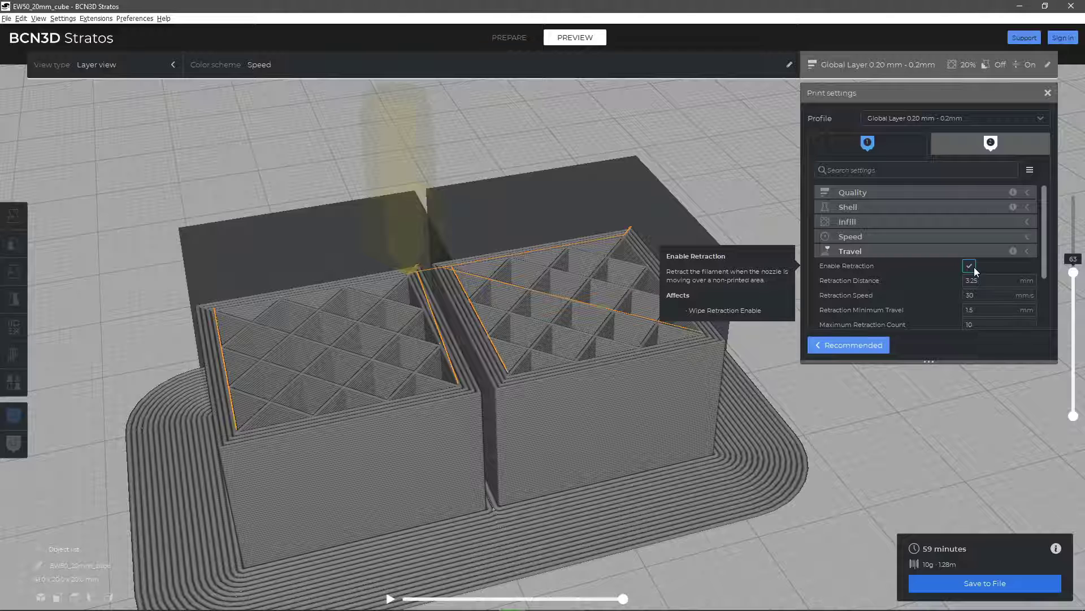
pyautogui.moveTo(1044, 270); pyautogui.dragTo(1046, 298)
pyautogui.click(1002, 249)
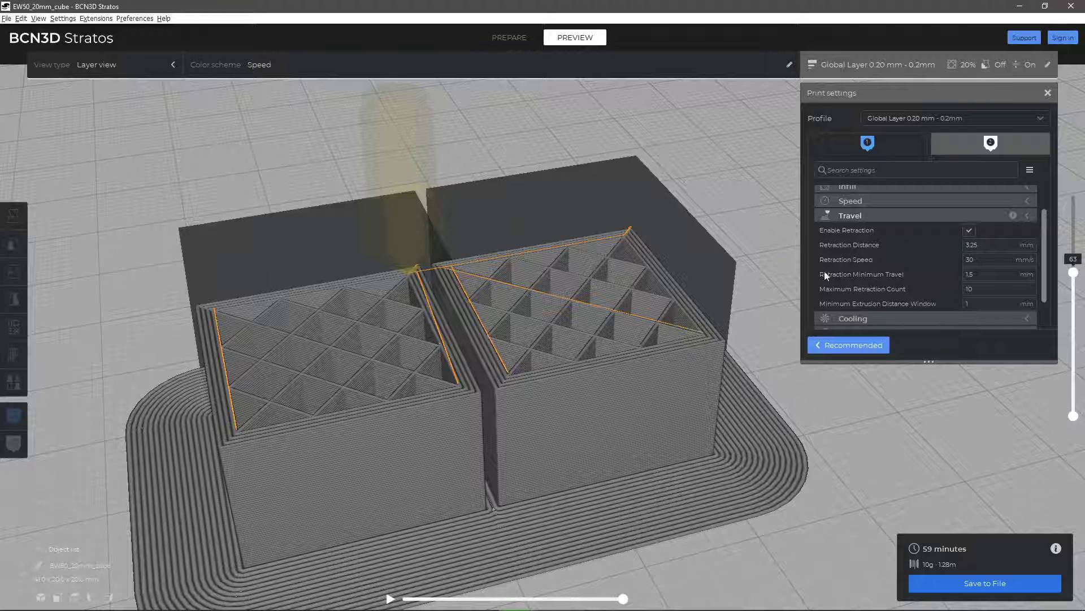
pyautogui.click(993, 259)
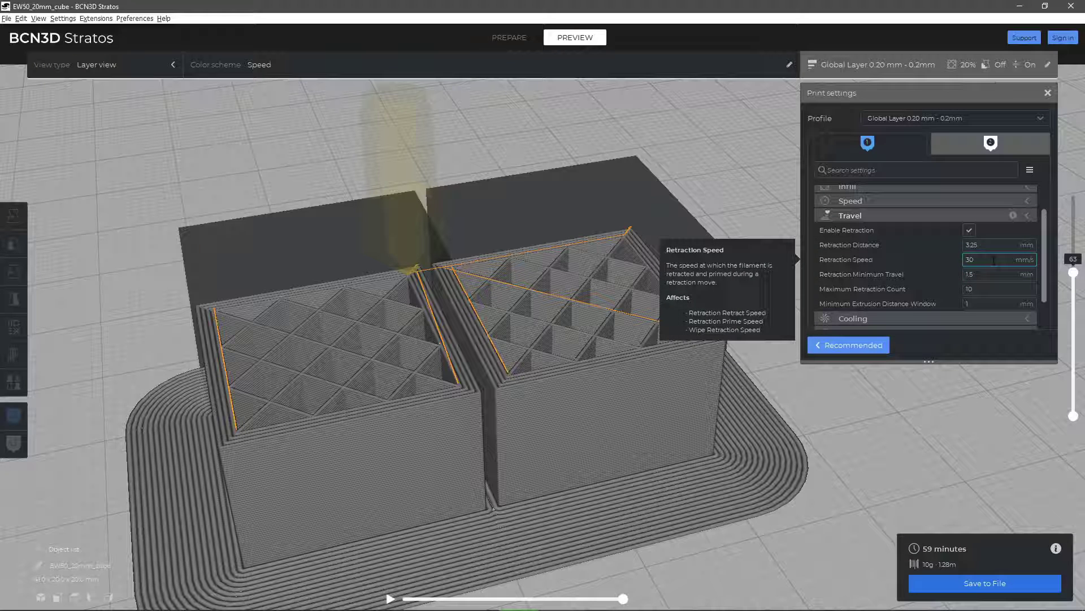